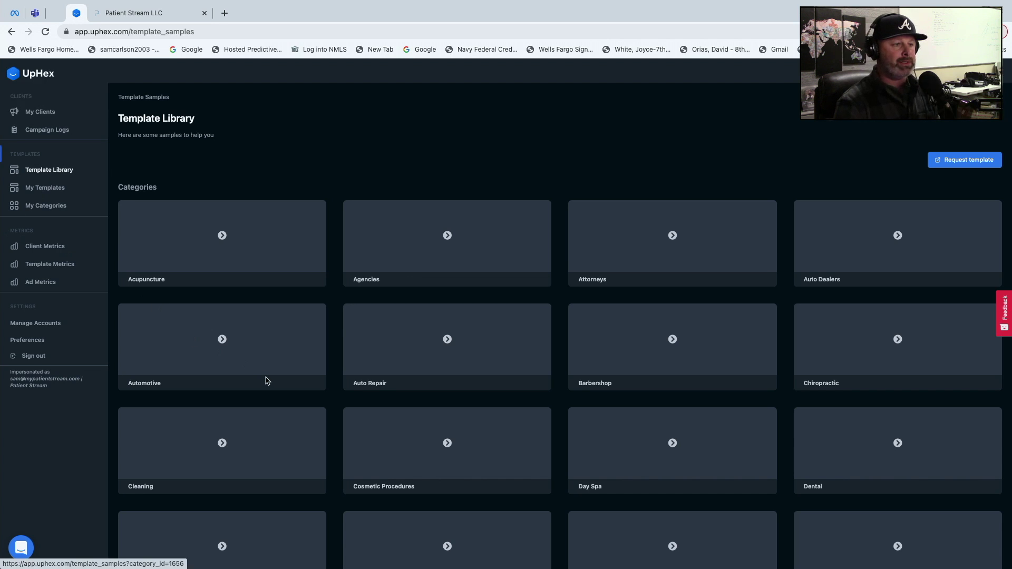
scroll(268, 383, "down", 2)
scroll(267, 383, "down", 3)
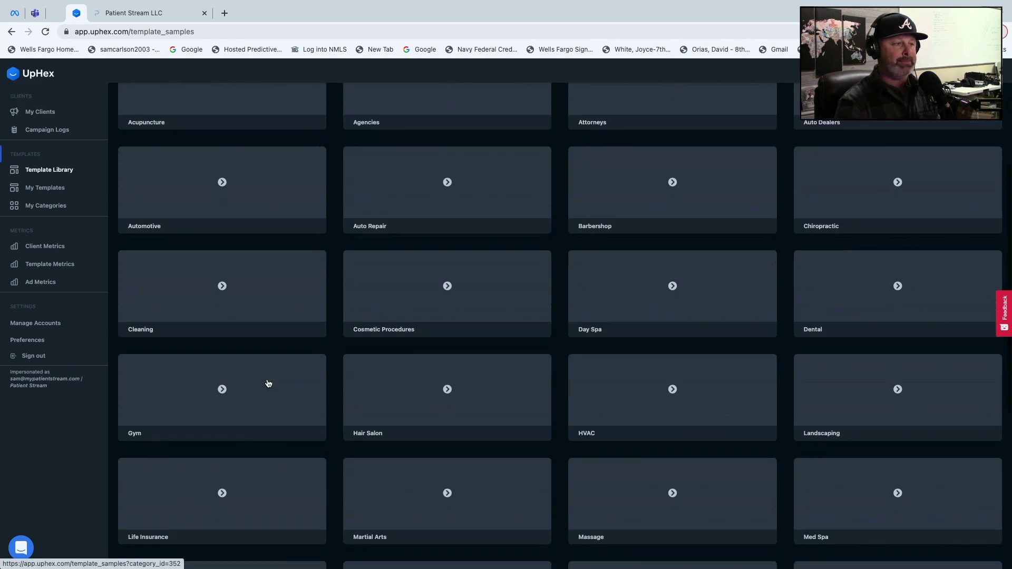
scroll(268, 382, "down", 2)
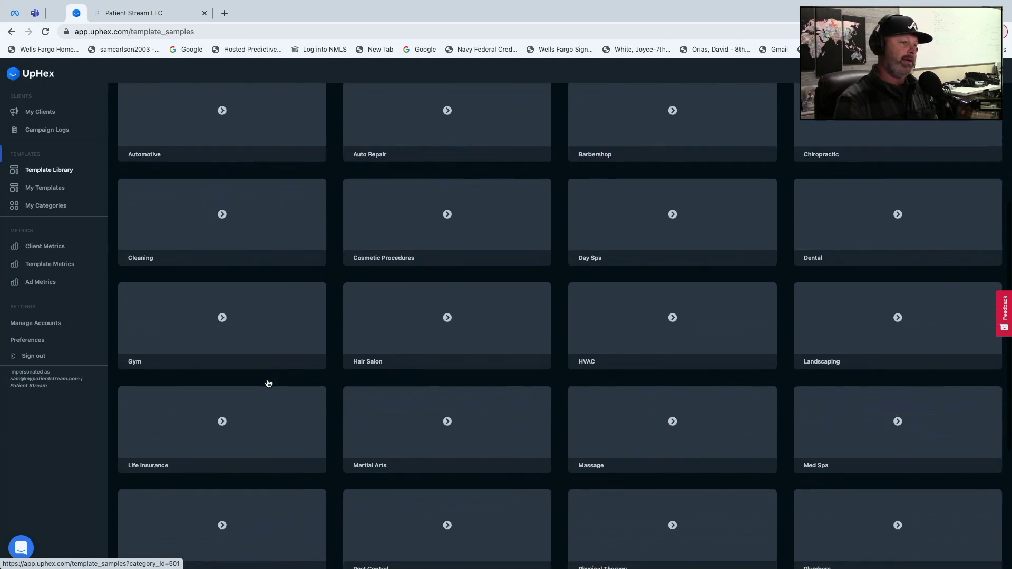
scroll(268, 383, "down", 3)
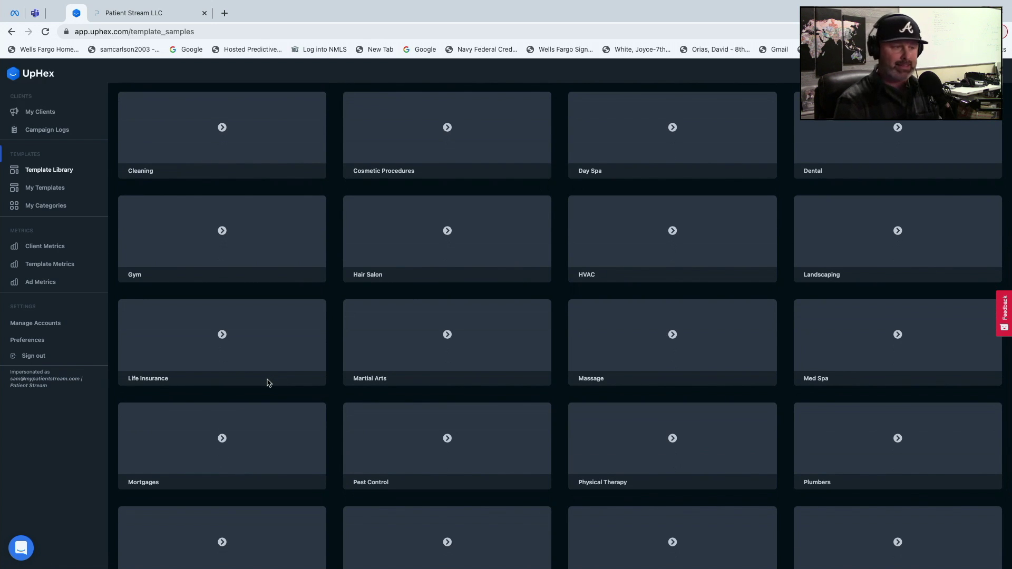
scroll(267, 383, "down", 3)
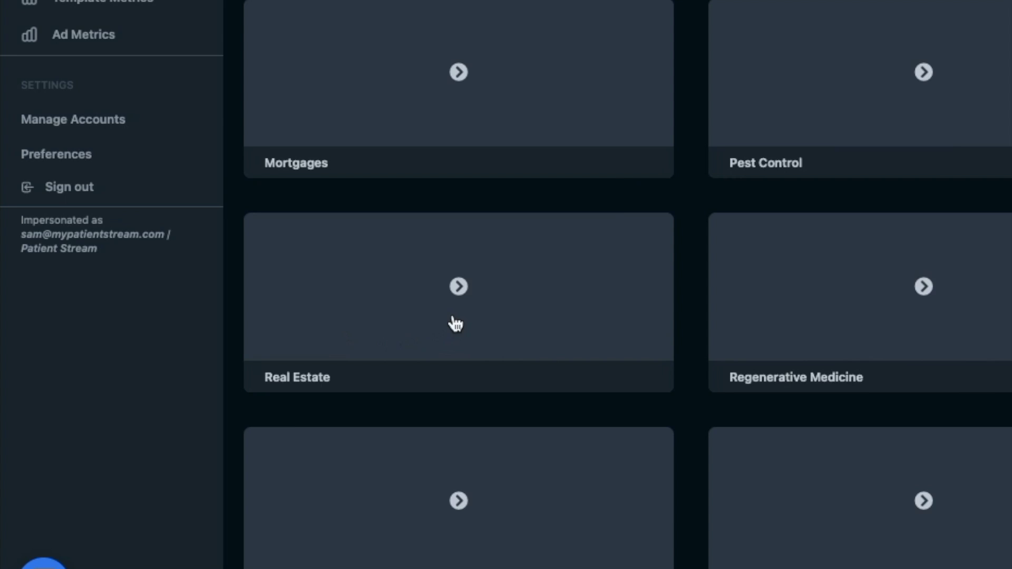
- Open the Real Estate category and its Designed By Jason Wardrop subcategory
left_click(456, 325)
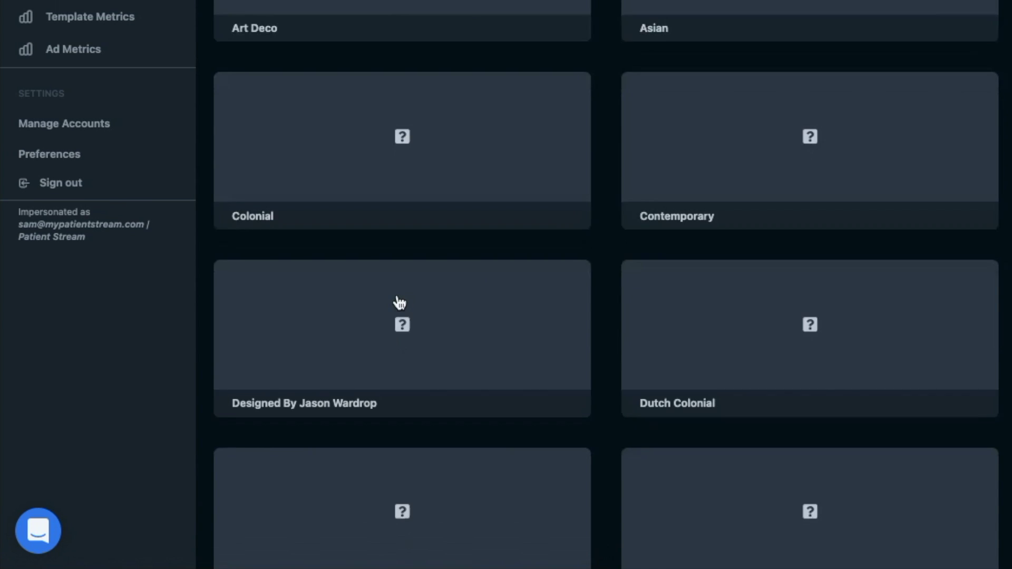
scroll(400, 303, "down", 2)
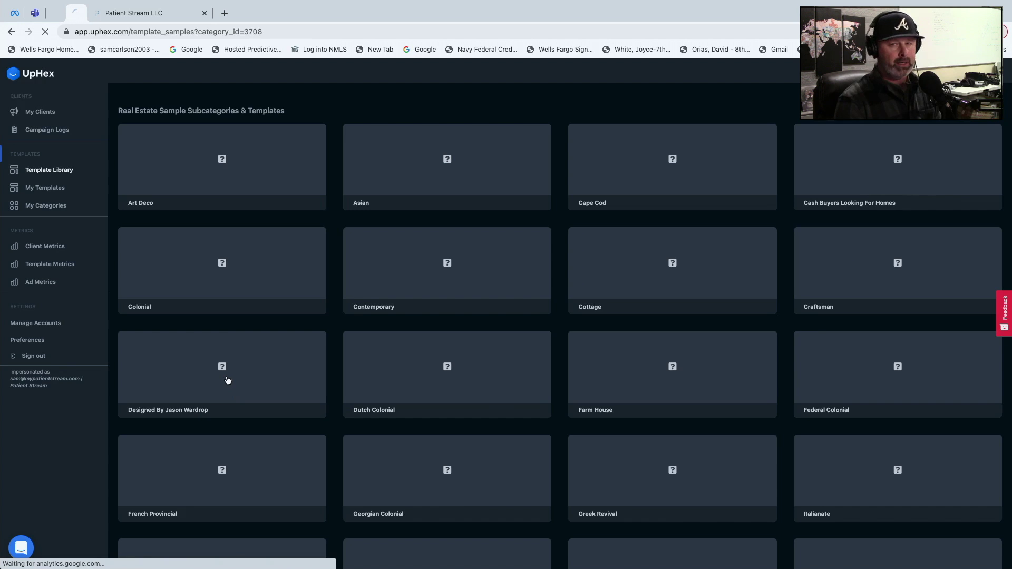
left_click(227, 380)
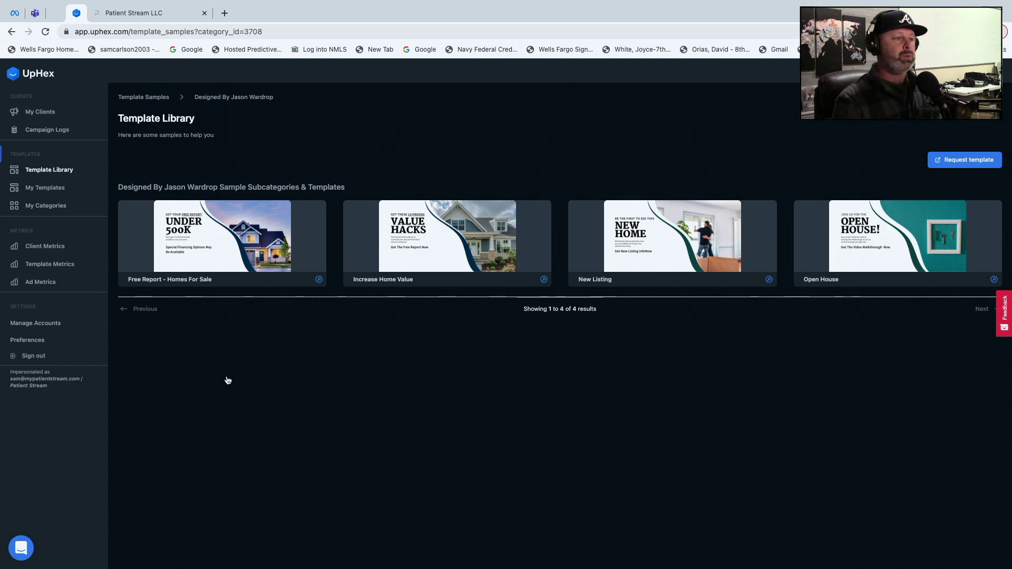
- Preview the Free Report ad, then the Open House ad and its full details
left_click(319, 280)
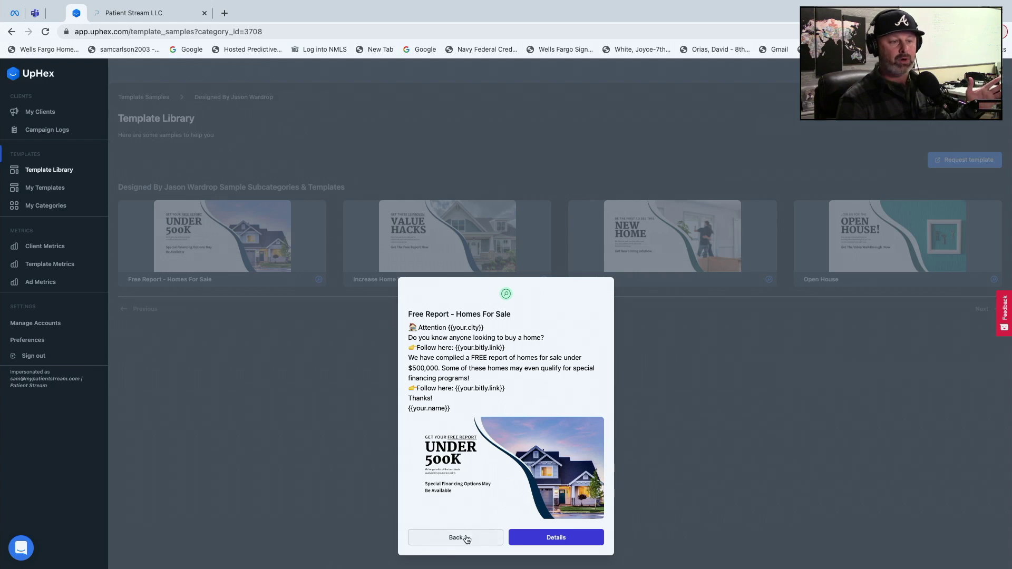
left_click(467, 539)
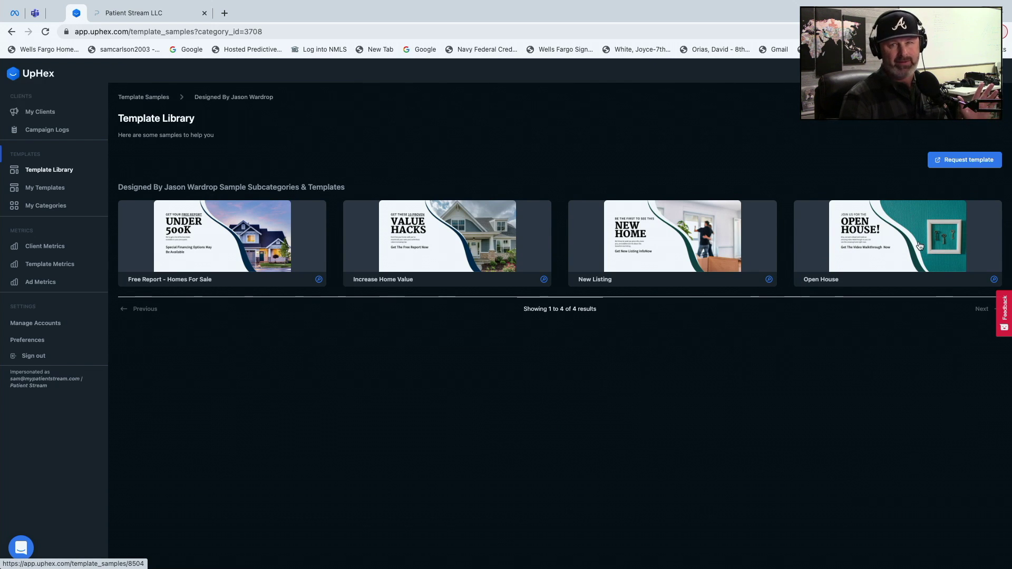
left_click(993, 281)
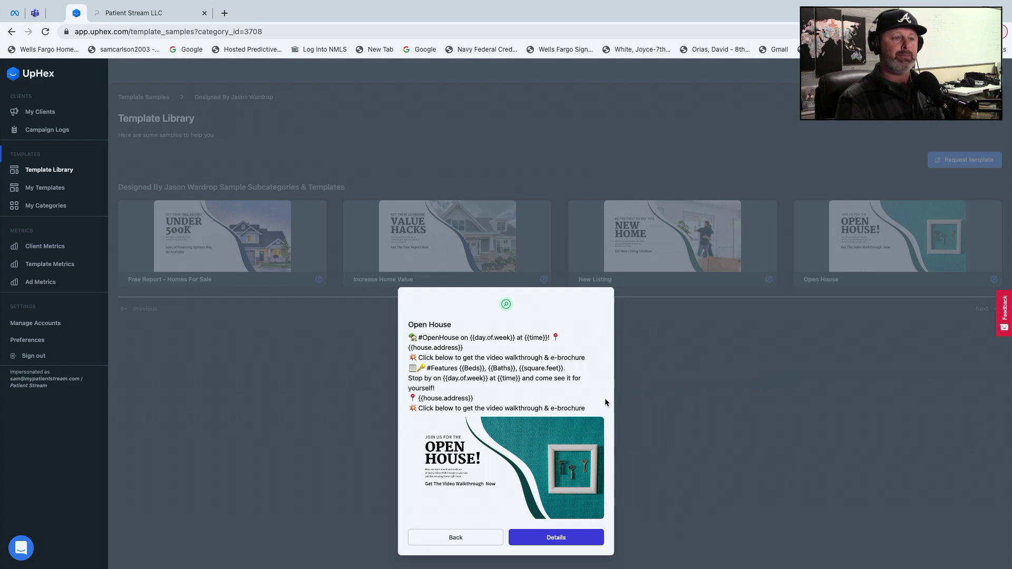
left_click(559, 538)
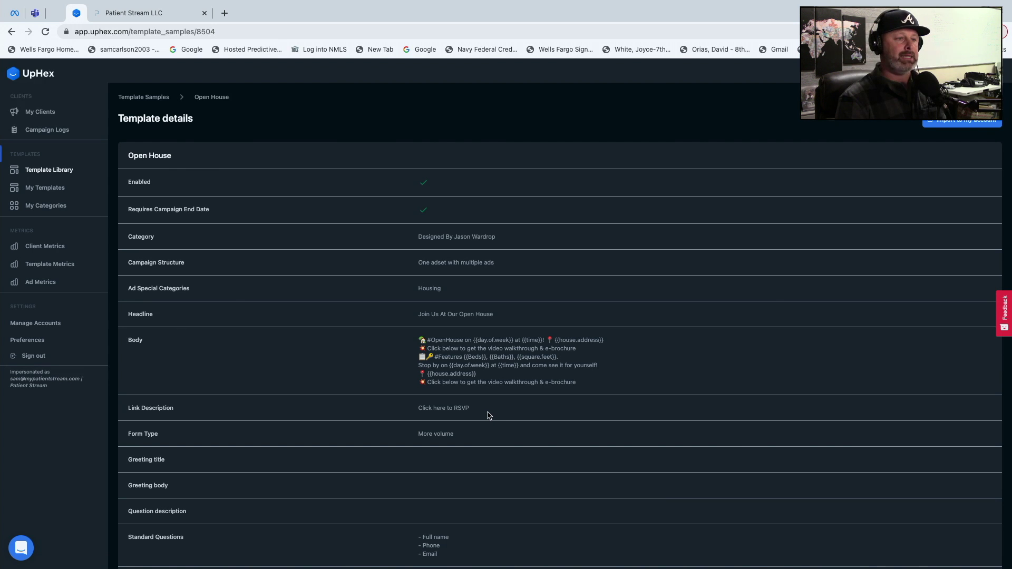
scroll(488, 416, "down", 1)
scroll(488, 417, "down", 2)
scroll(488, 416, "down", 2)
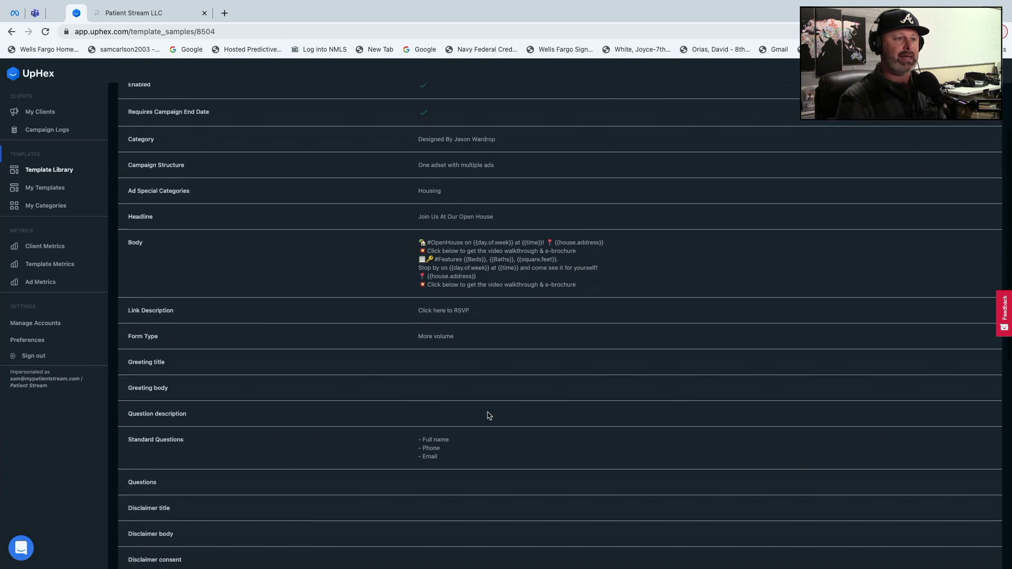
scroll(488, 416, "down", 1)
scroll(488, 416, "down", 2)
scroll(488, 416, "down", 5)
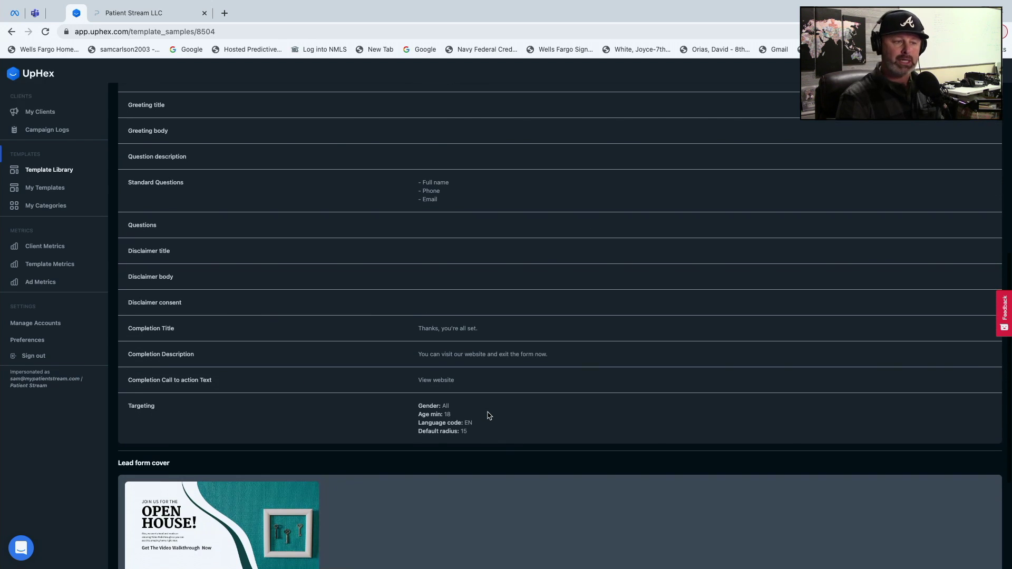
scroll(488, 416, "down", 2)
scroll(488, 417, "down", 2)
scroll(488, 416, "down", 3)
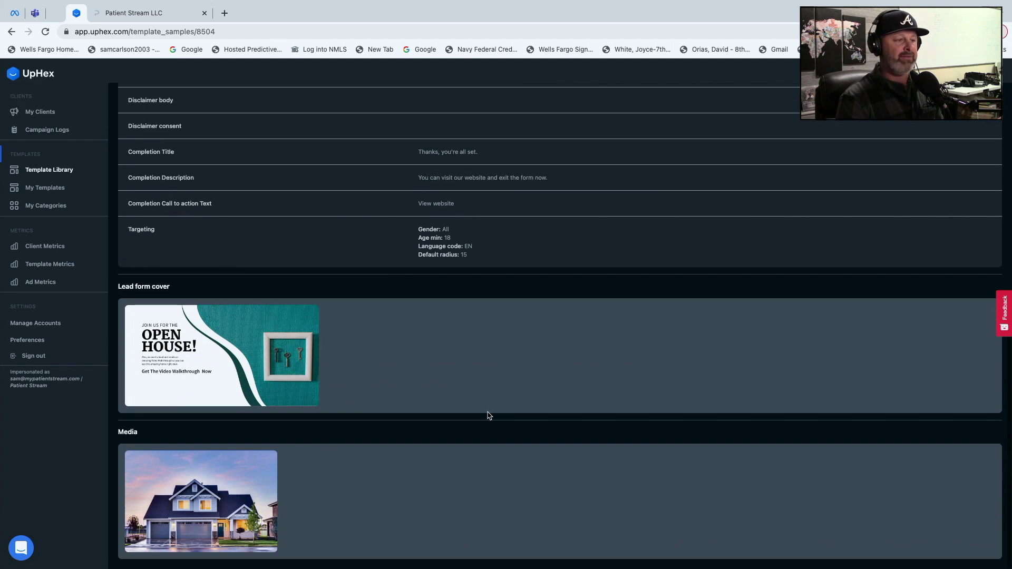
scroll(487, 416, "up", 8)
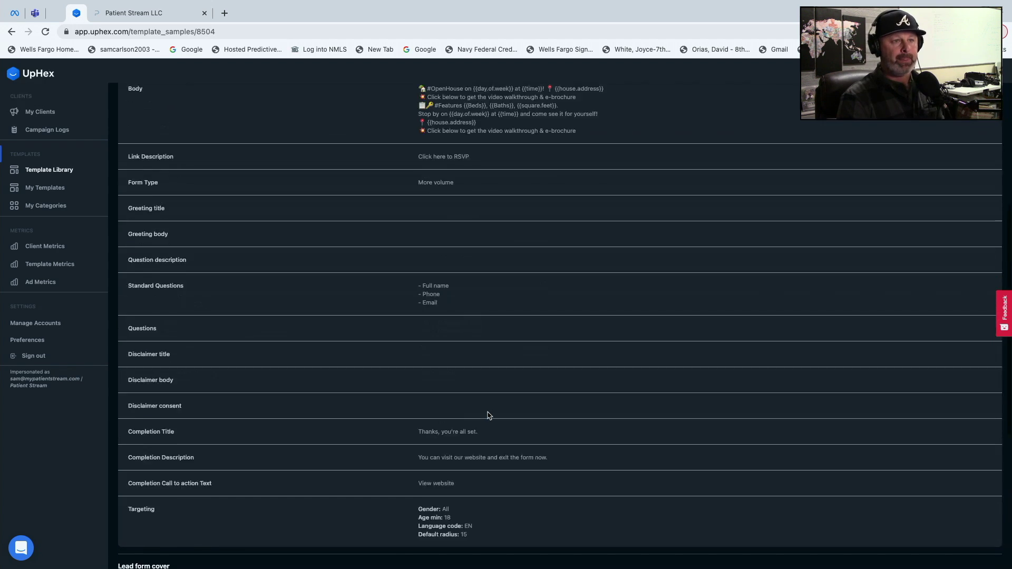
scroll(488, 416, "up", 10)
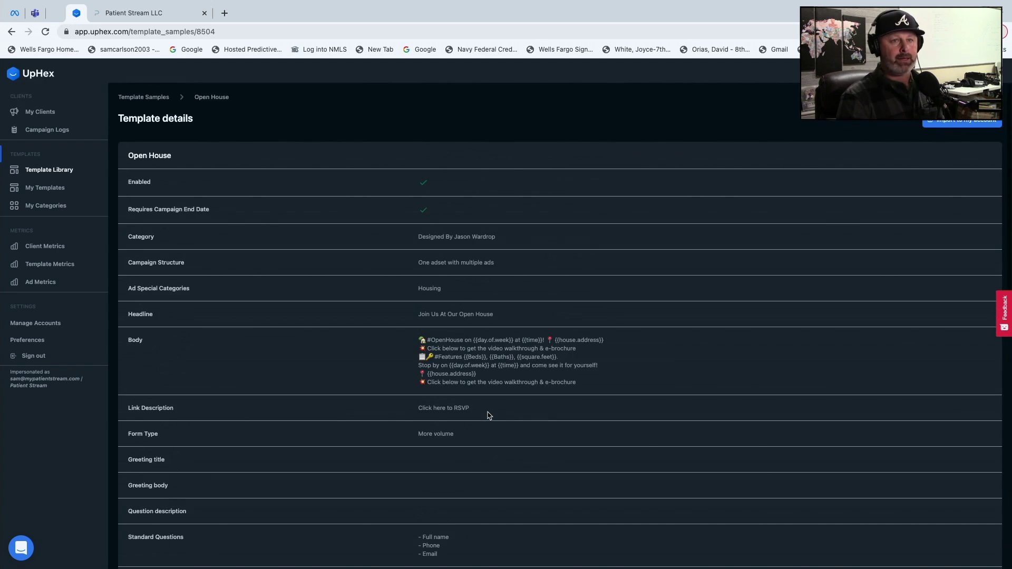
- Copy the Open House template to My Templates as Open House Copy
left_click(959, 124)
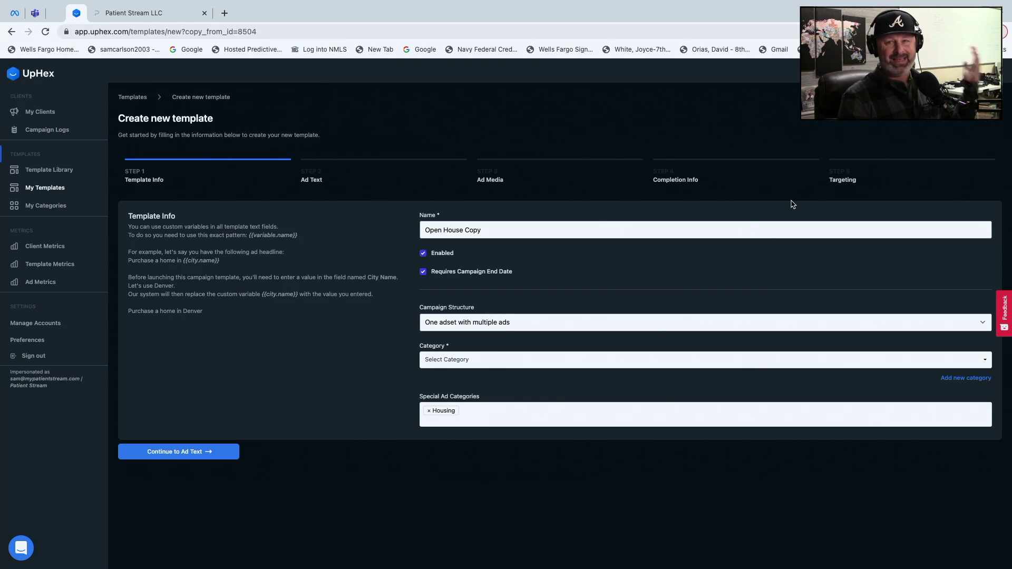
- Set the category to Acupuncture Clinics, continue through each step, and save the template
left_click(761, 363)
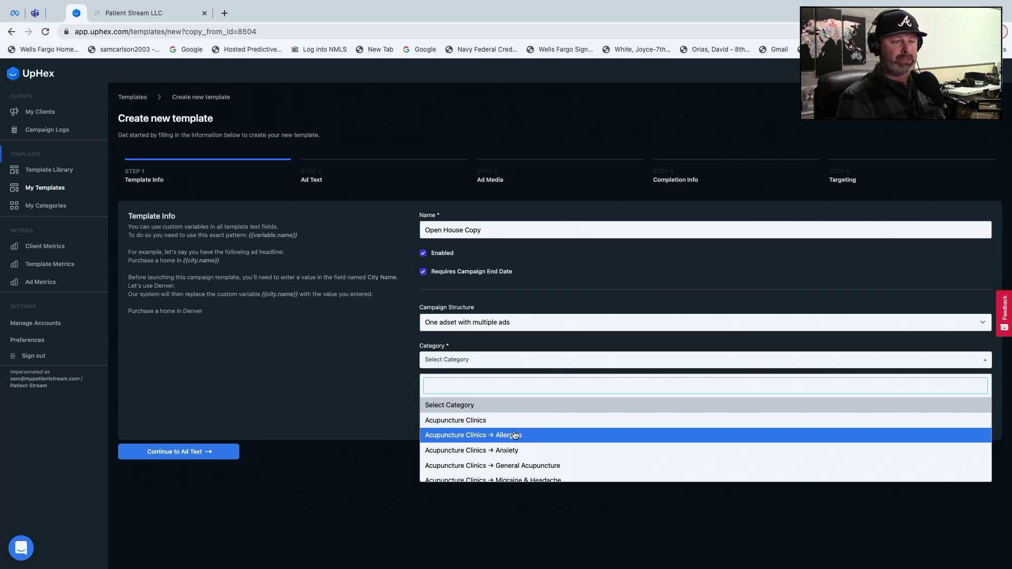
scroll(514, 436, "down", 1)
scroll(515, 436, "down", 3)
scroll(514, 436, "down", 1)
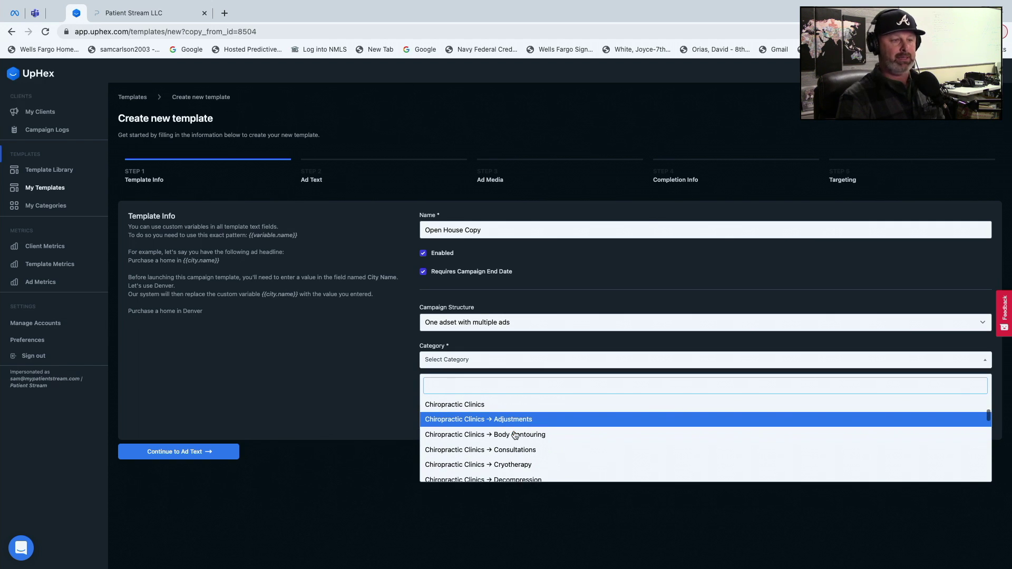
scroll(514, 436, "up", 2)
scroll(514, 436, "up", 2)
scroll(511, 433, "up", 2)
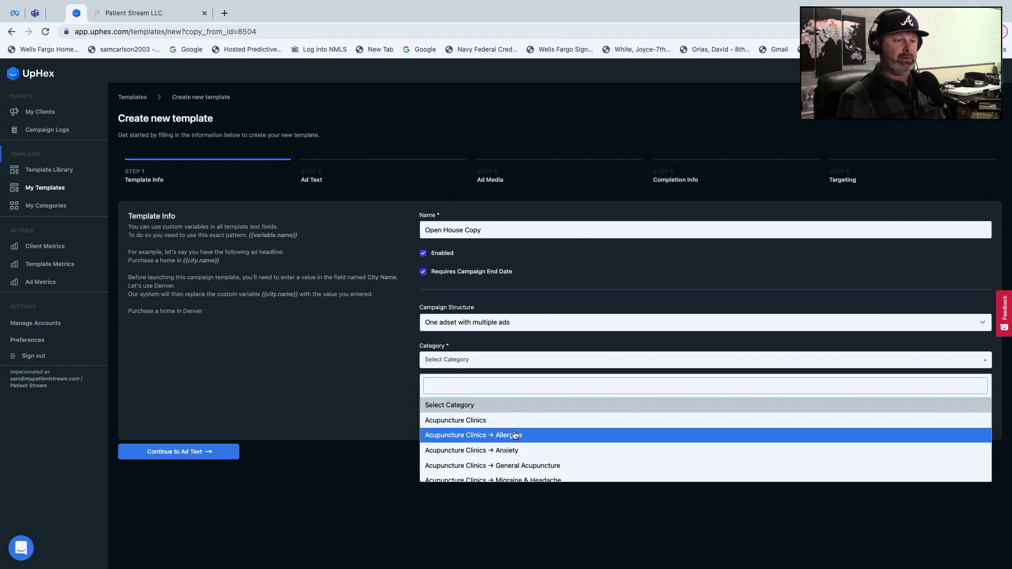
left_click(496, 421)
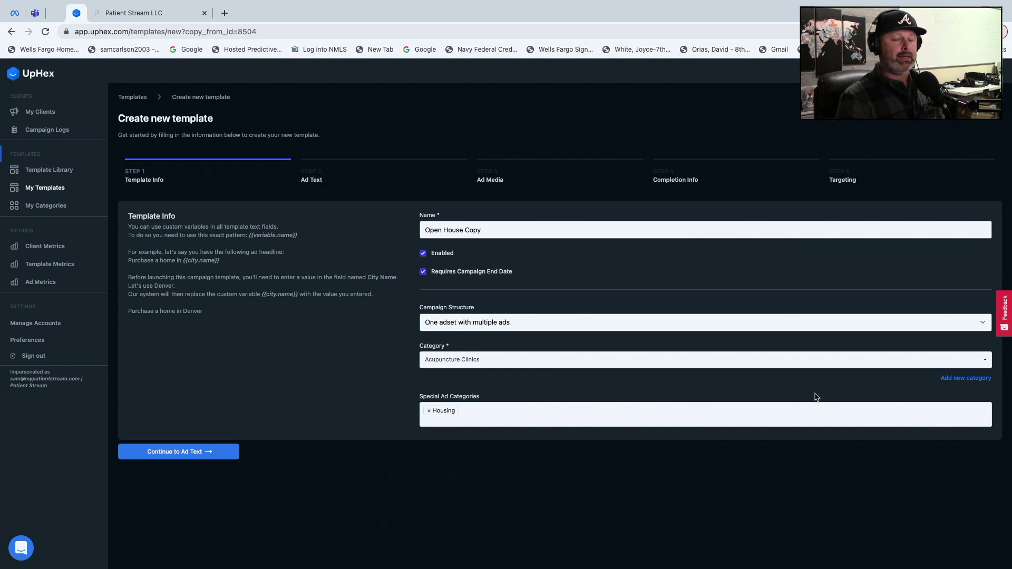
left_click(172, 457)
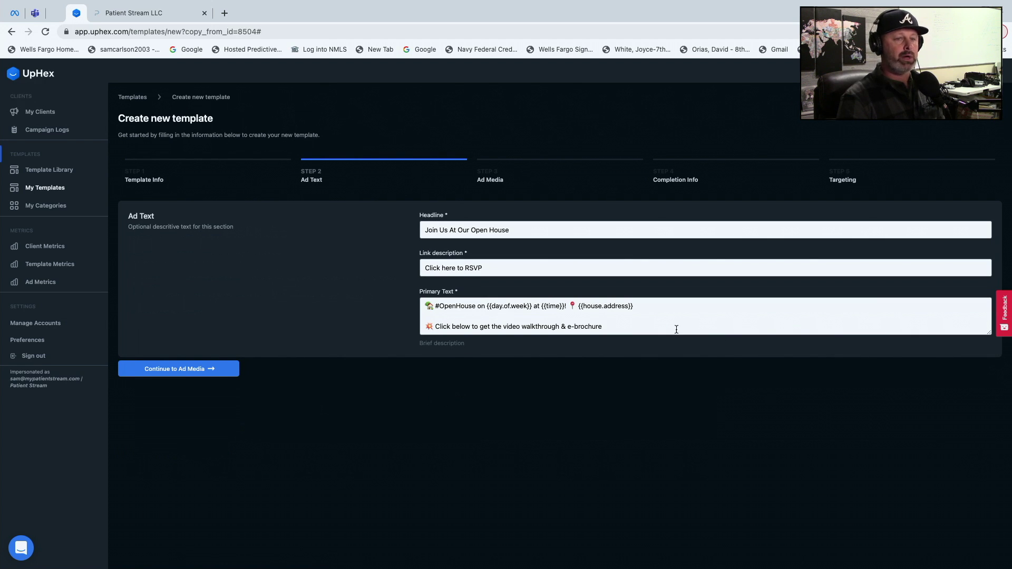
left_click(187, 371)
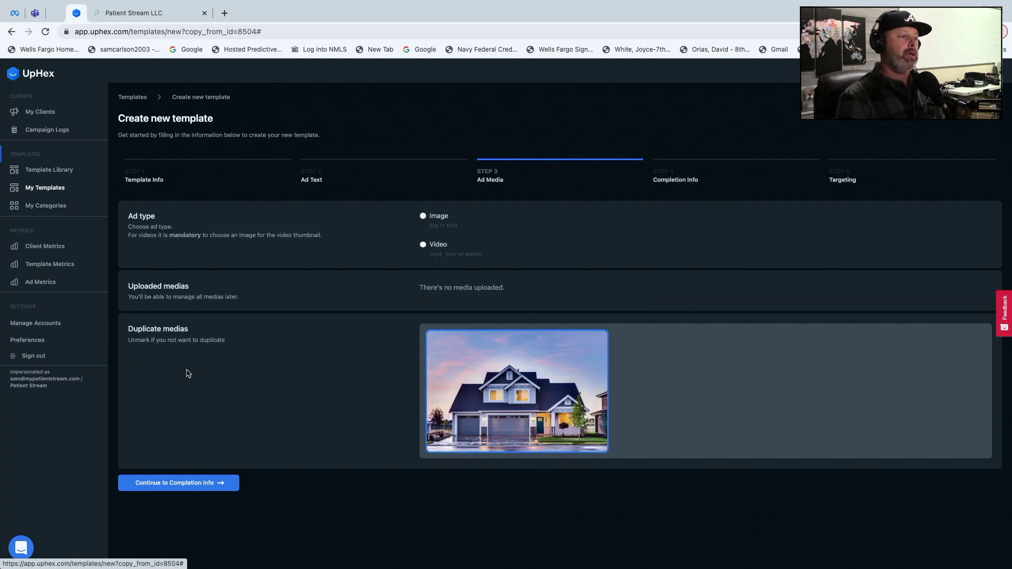
left_click(198, 485)
scroll(380, 480, "down", 2)
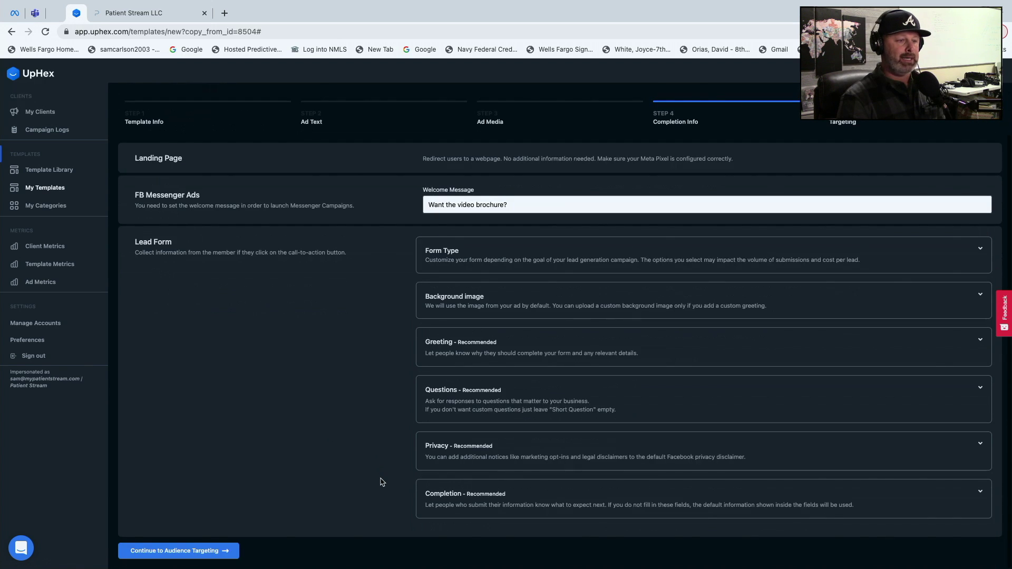
left_click(209, 553)
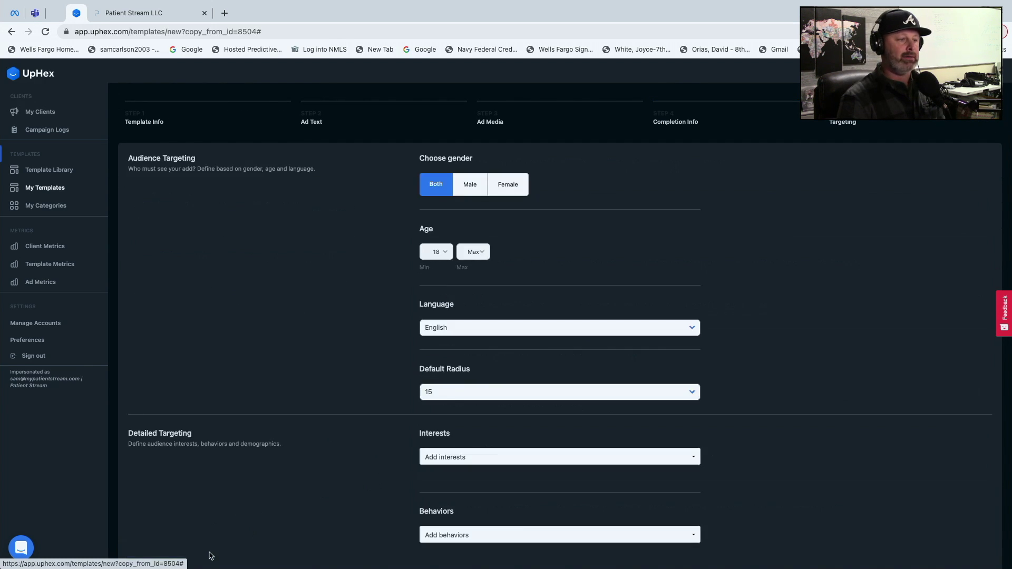
scroll(536, 418, "down", 3)
left_click(473, 546)
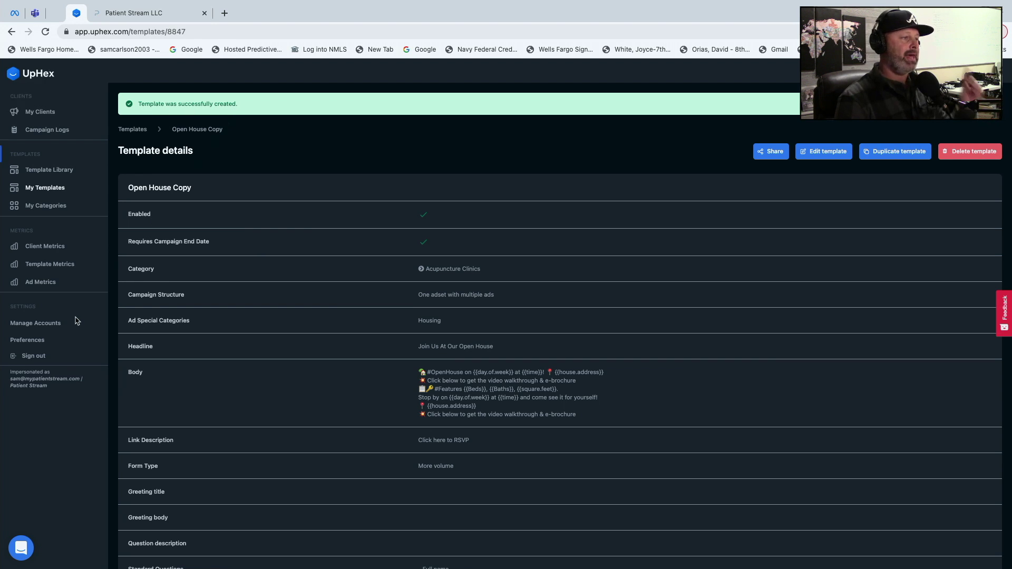
- Check Acupuncture Clinics in My Templates, then switch to Patient Stream's New Facebook Campaign page
left_click(52, 190)
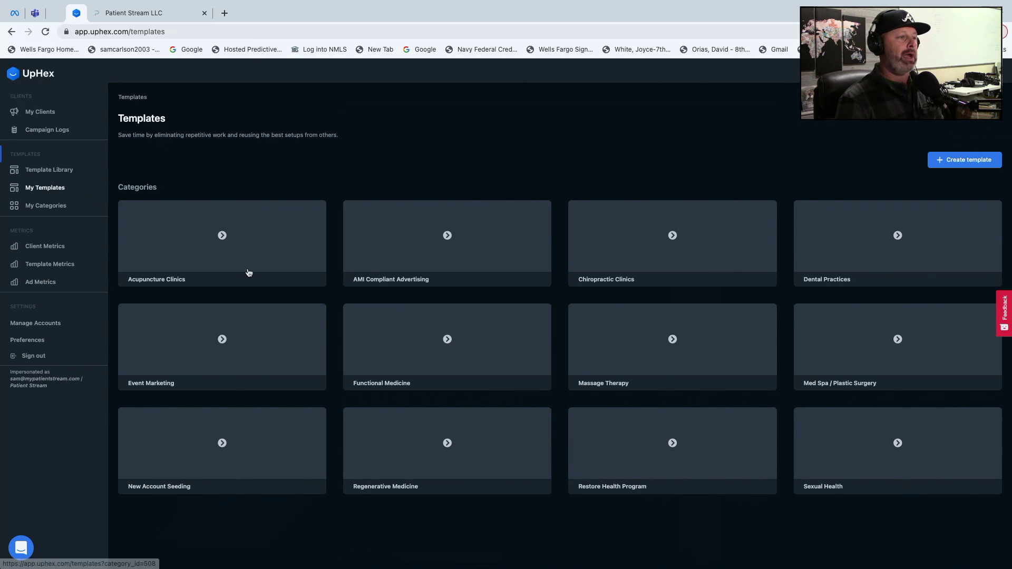
left_click(251, 251)
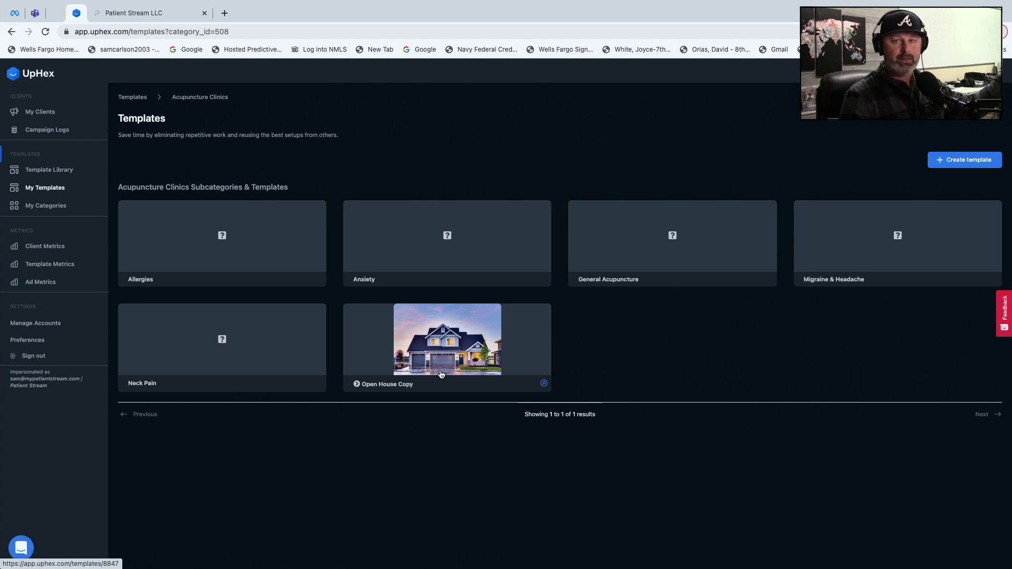
left_click(57, 15)
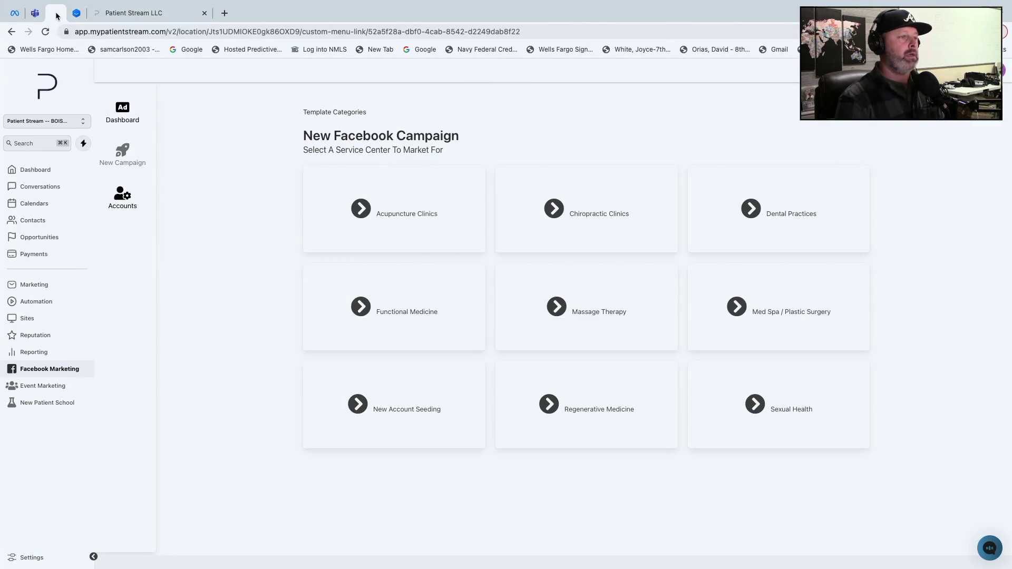
- Open the Acupuncture Clinics service center to find the Open House Copy template
left_click(412, 220)
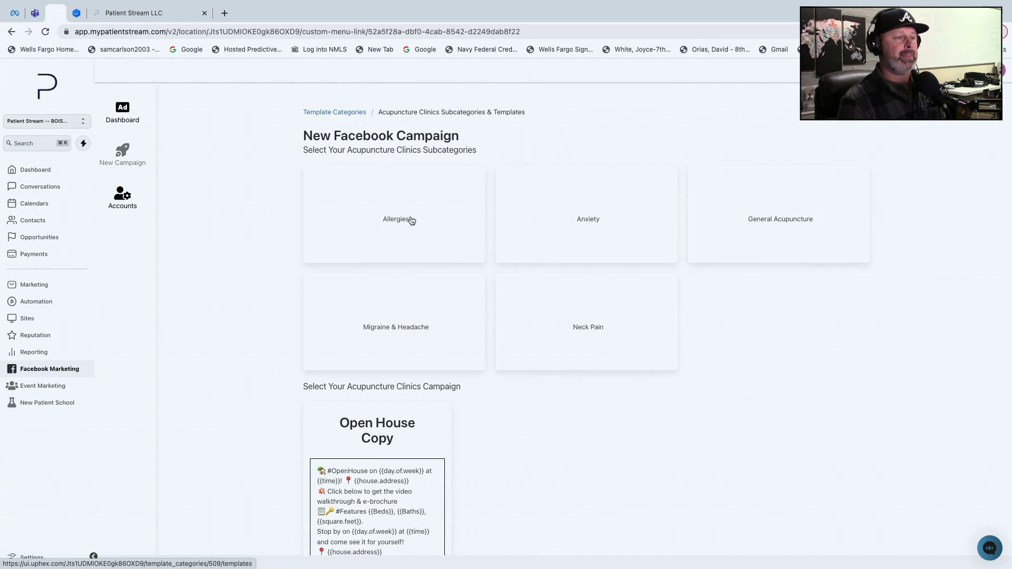
scroll(399, 309, "down", 3)
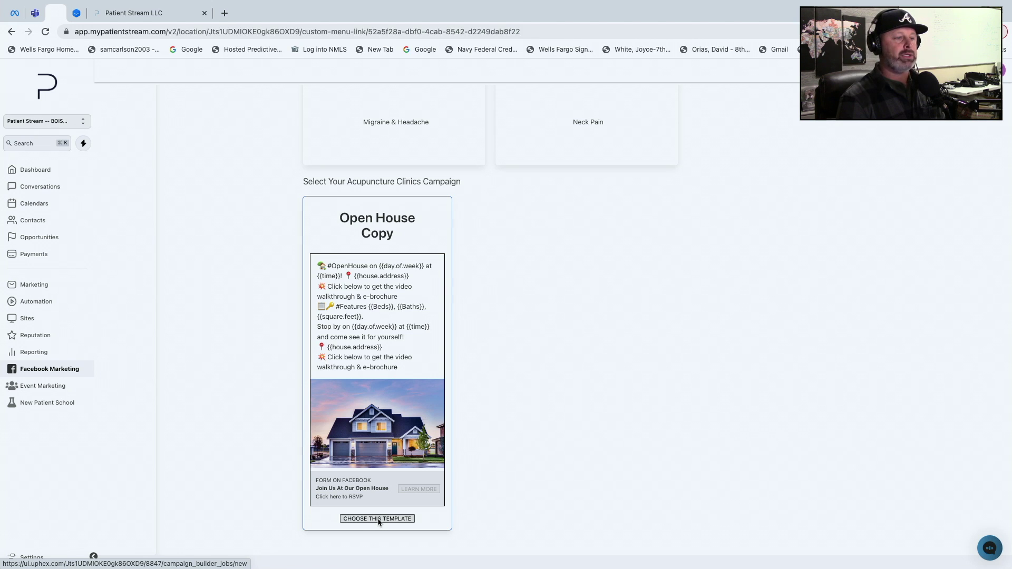
left_click(377, 519)
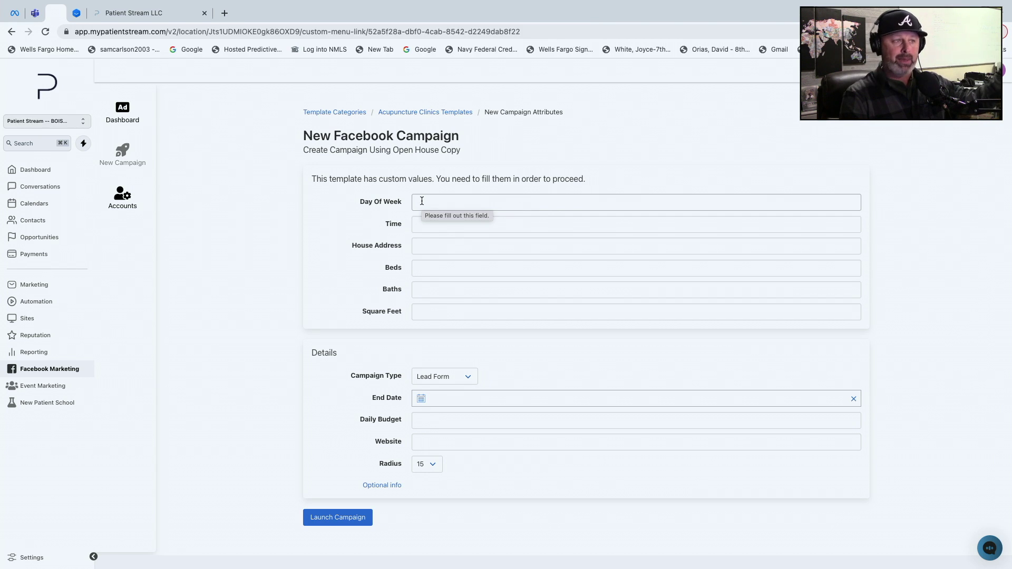
left_click(395, 114)
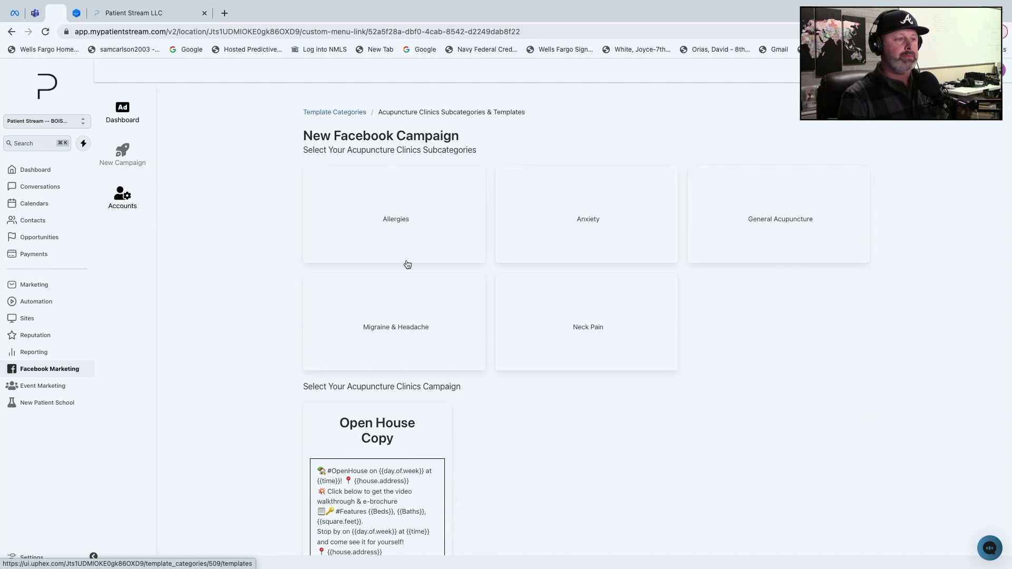
scroll(402, 366, "down", 2)
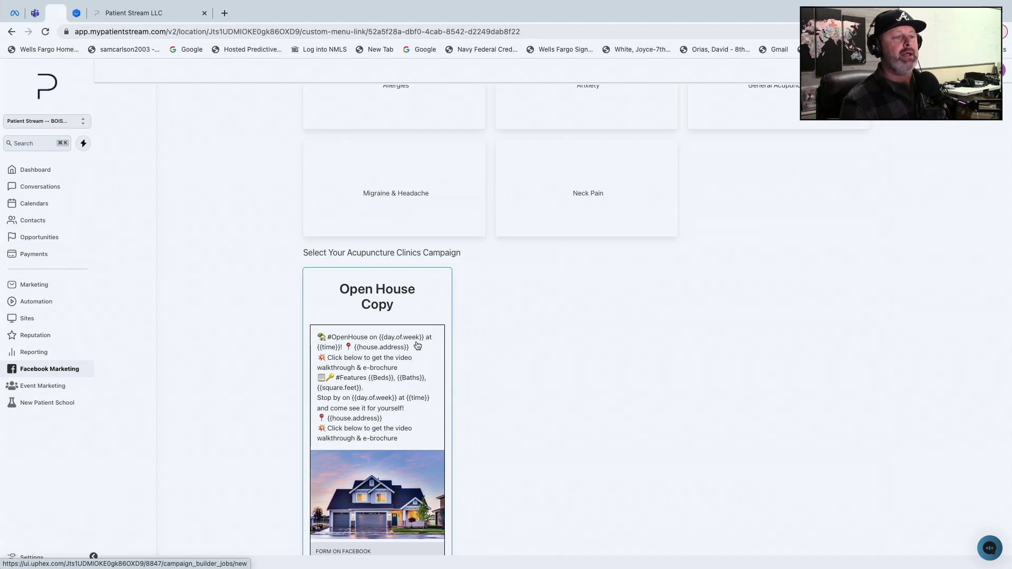
- Start an Open House Copy campaign with the open house on Friday at 1:00
left_click(387, 368)
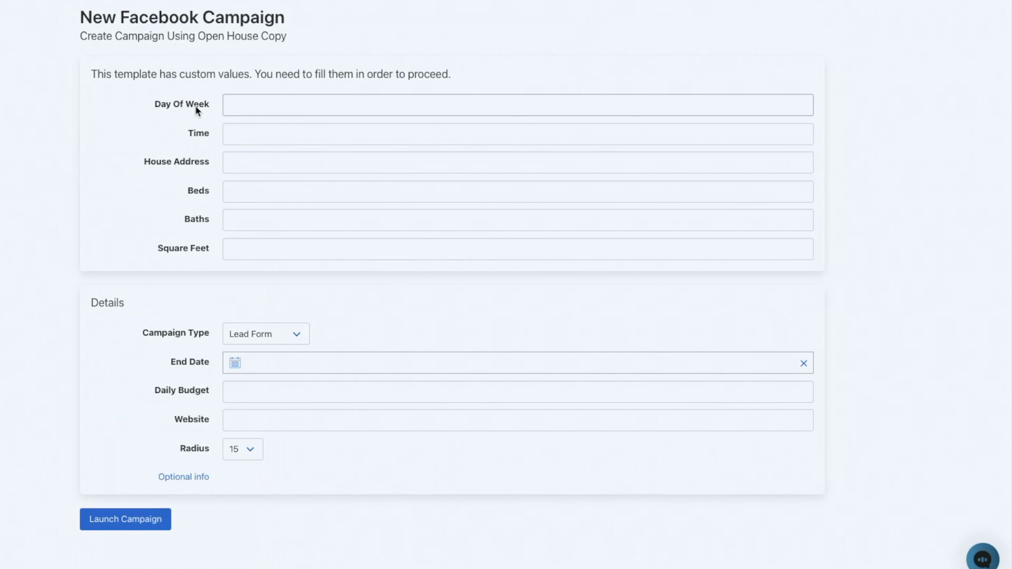
left_click(270, 104)
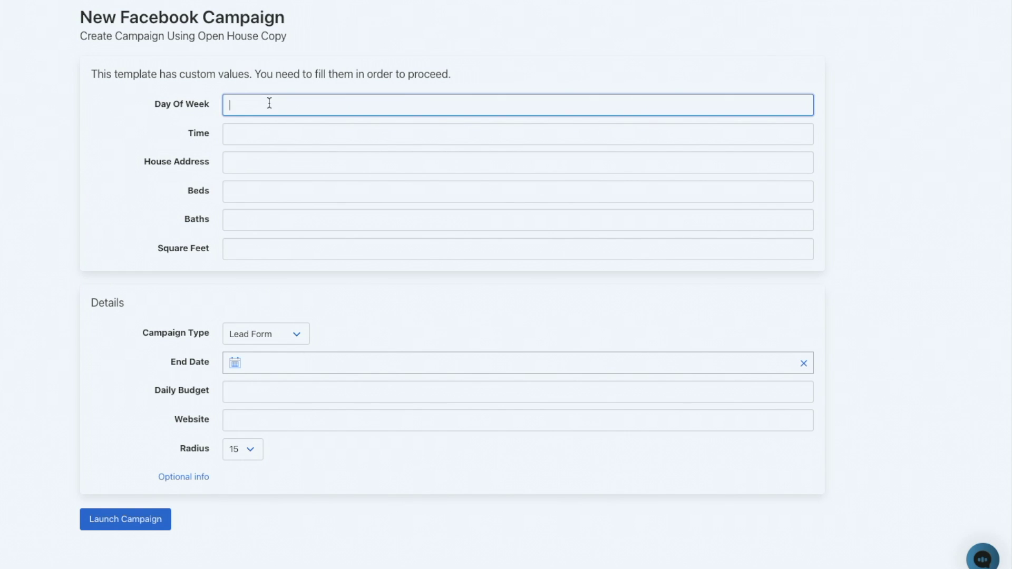
type("Friday")
left_click(266, 144)
type("1:")
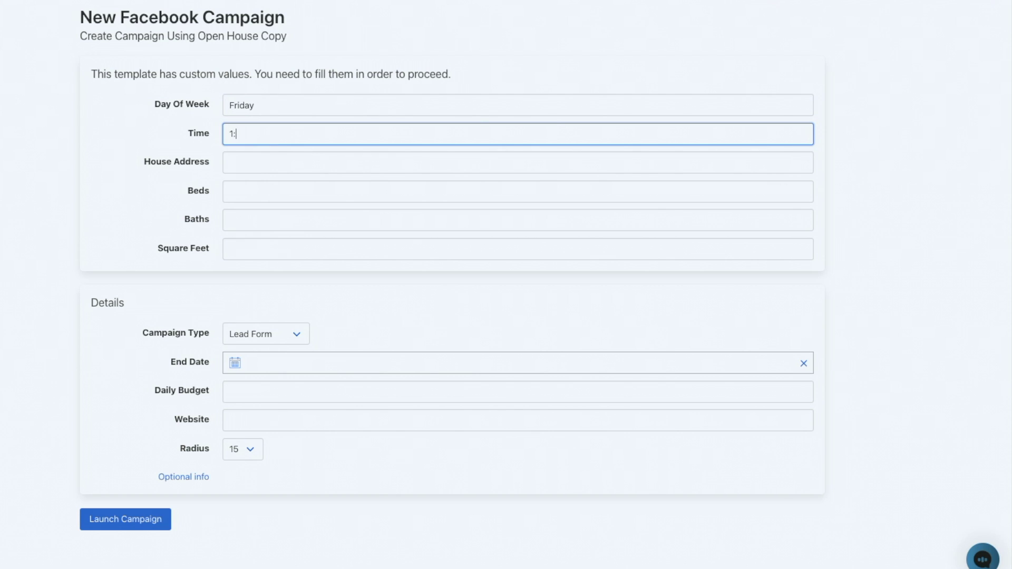
type("00")
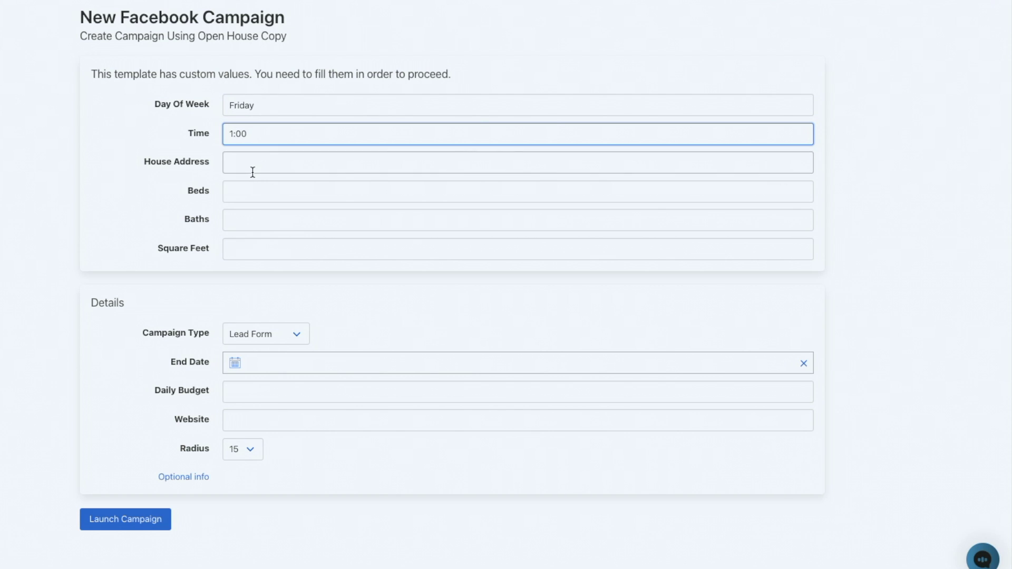
- Enter address 1234 Main St, 4 beds, 3 baths and 3100 square feet
left_click(252, 172)
type("1234")
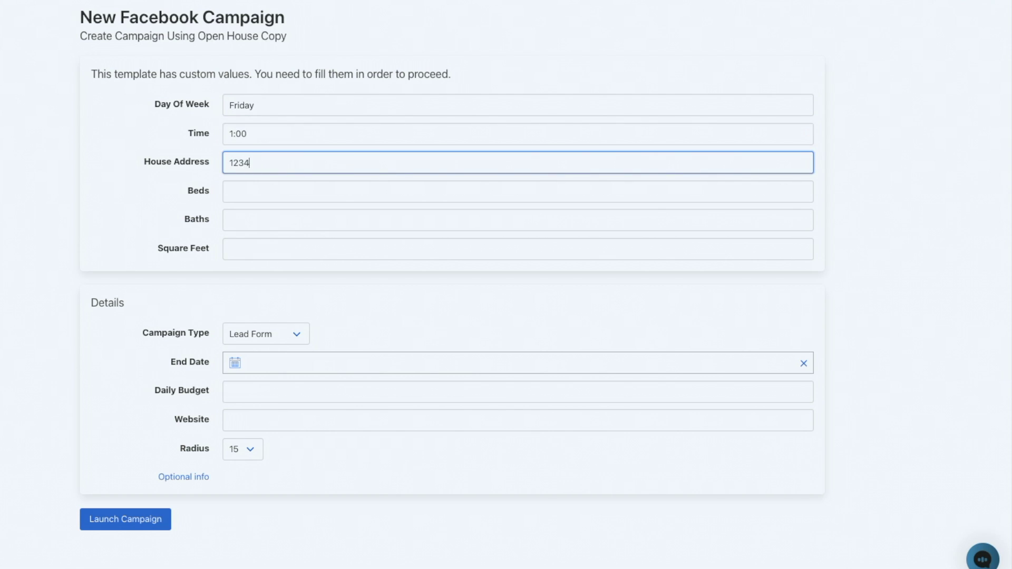
type(" Maqin")
left_click(256, 193)
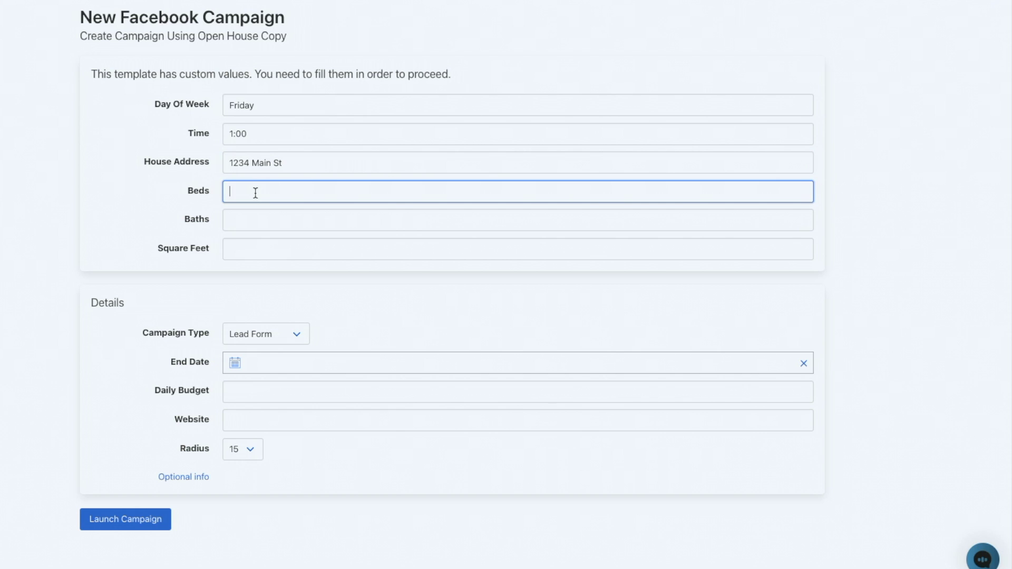
type("4")
left_click(246, 221)
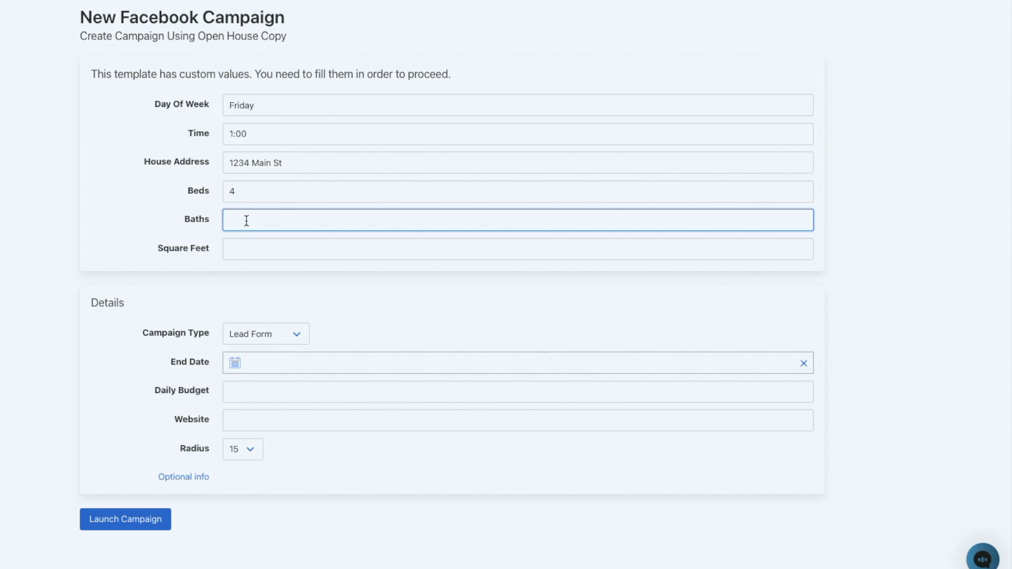
type("3")
left_click(240, 249)
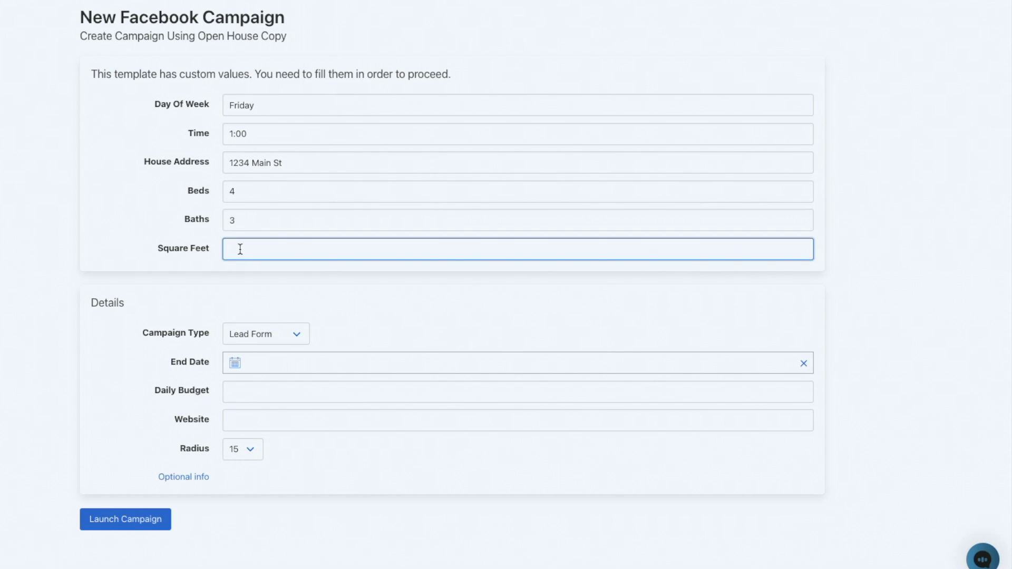
type("3100")
left_click(278, 366)
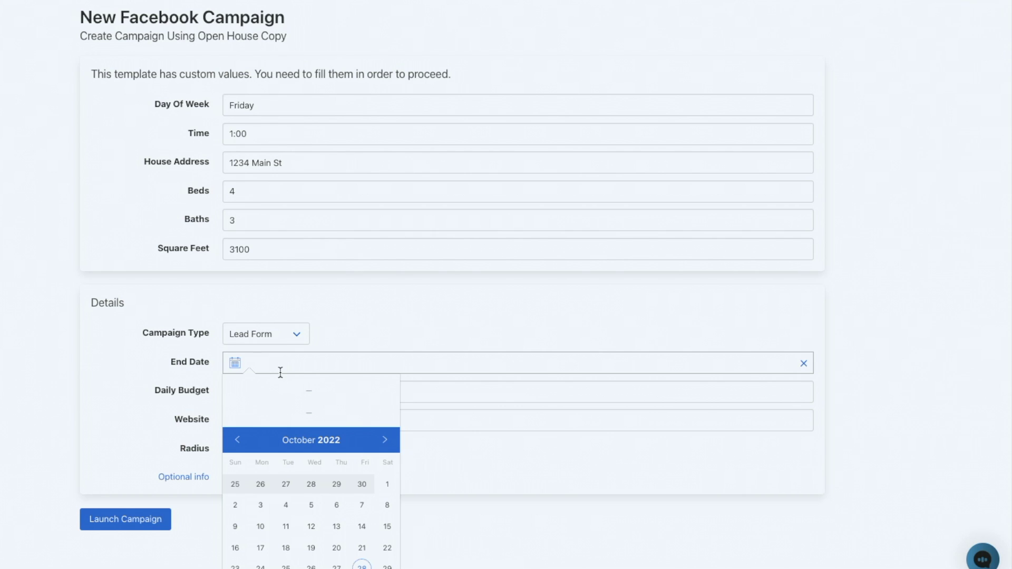
scroll(313, 458, "down", 1)
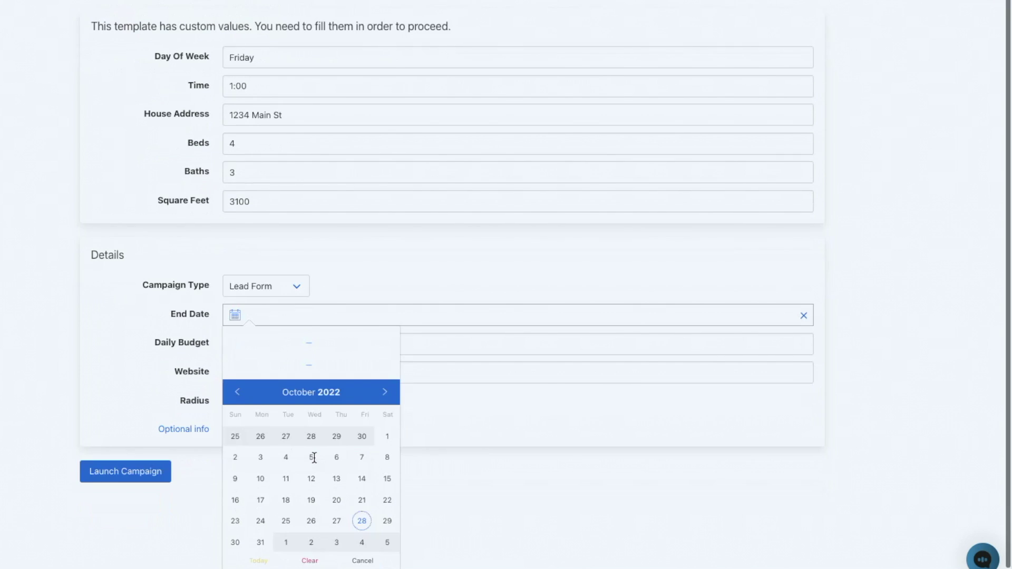
left_click(363, 544)
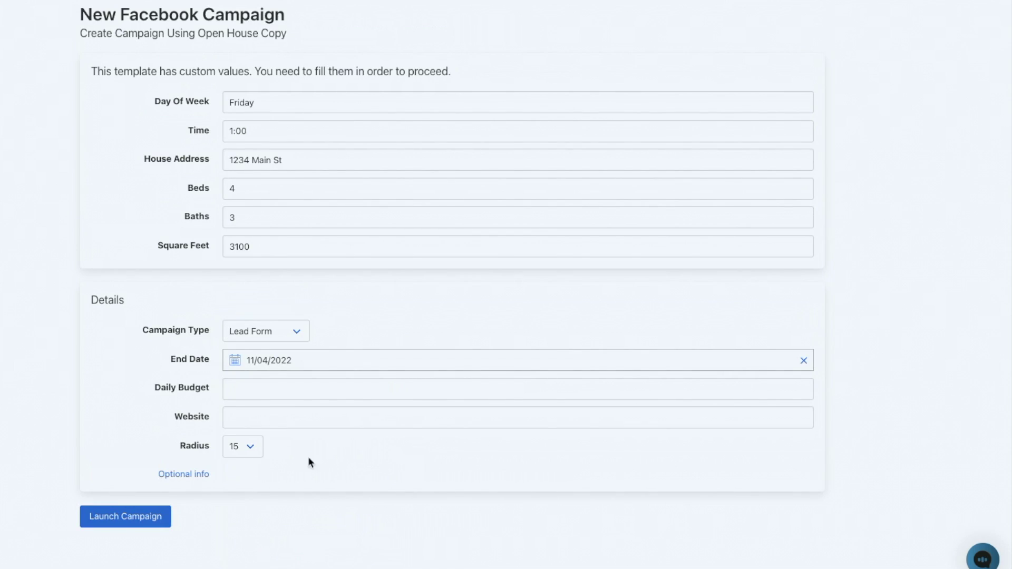
left_click(264, 390)
type("40")
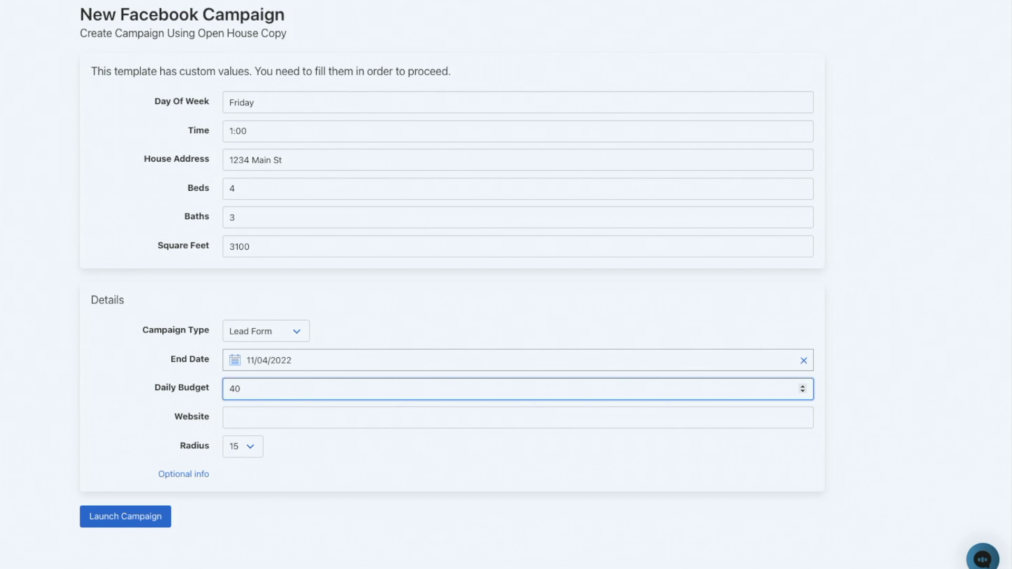
left_click(265, 419)
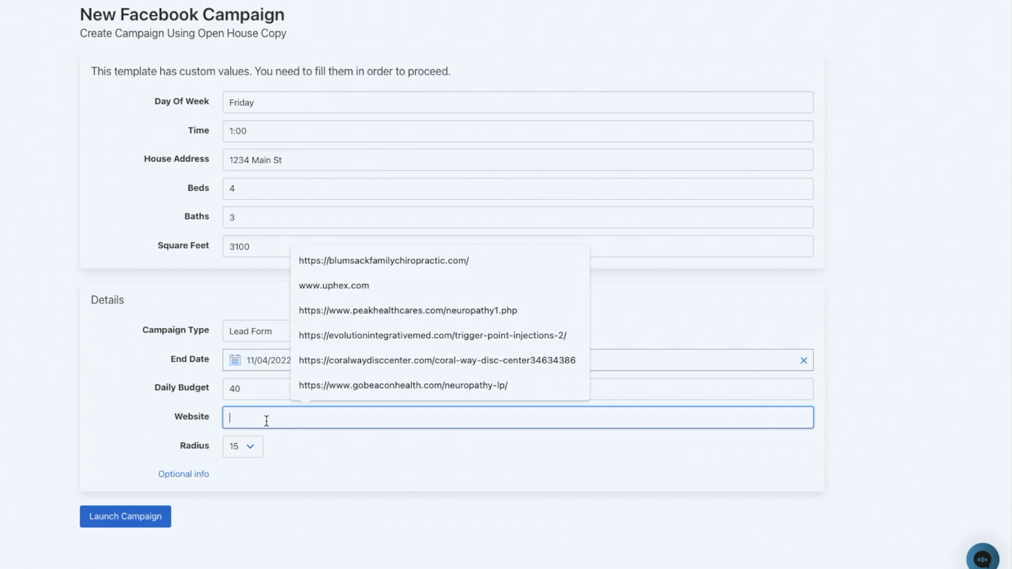
left_click(341, 287)
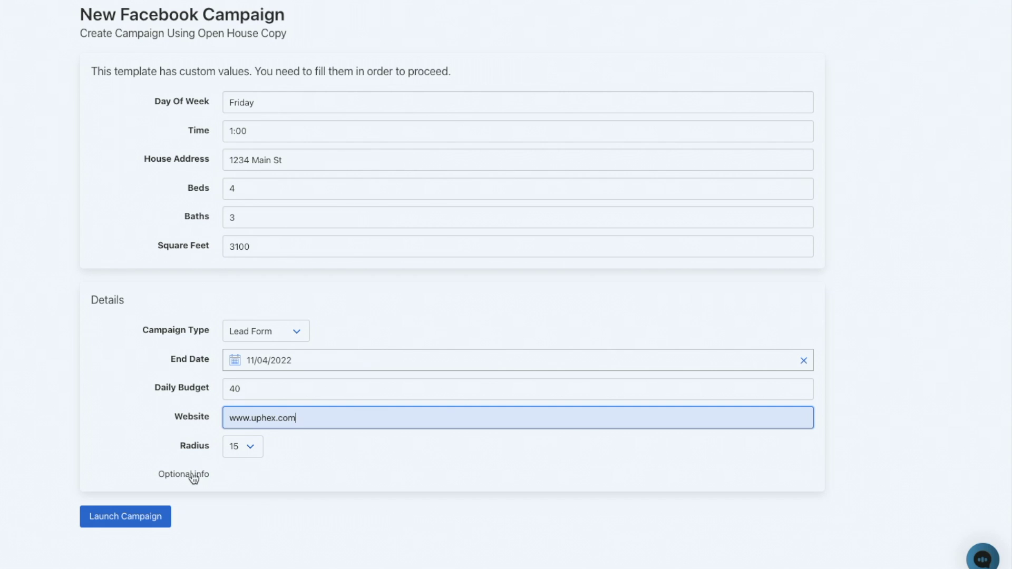
left_click(389, 485)
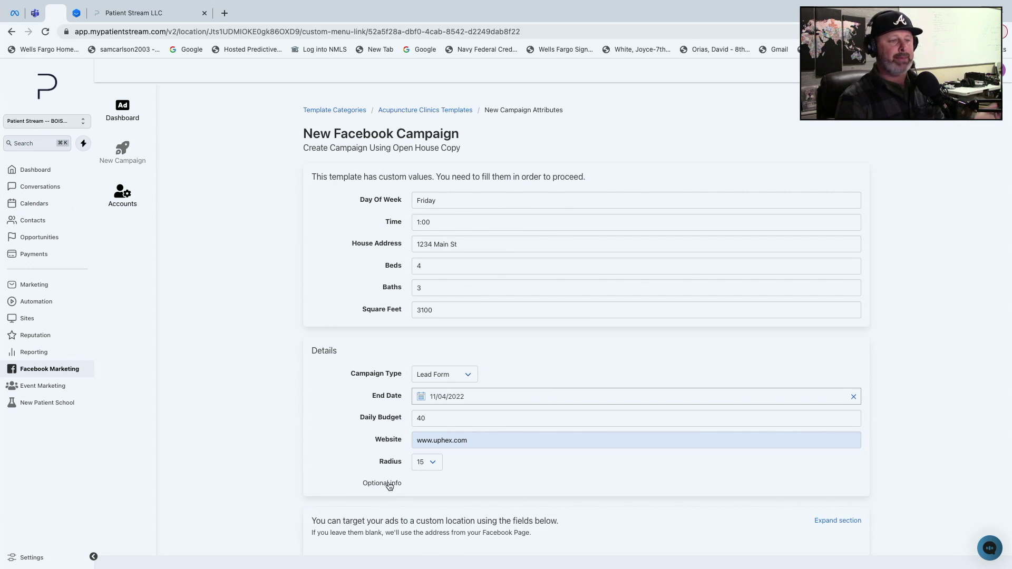
scroll(389, 486, "down", 3)
scroll(390, 486, "down", 2)
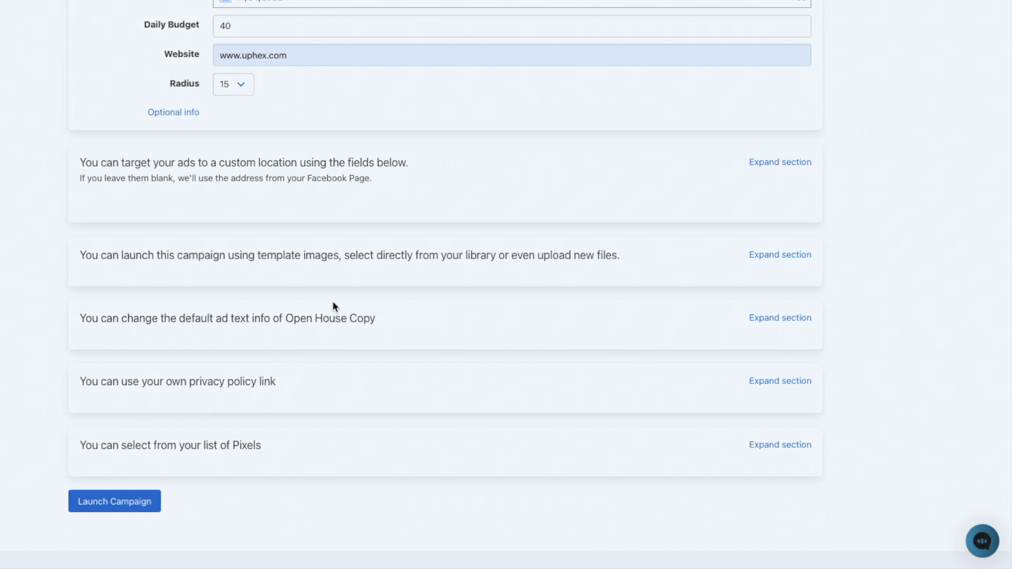
- Choose Upload Media as the ad's media source, then cancel the image upload
left_click(762, 257)
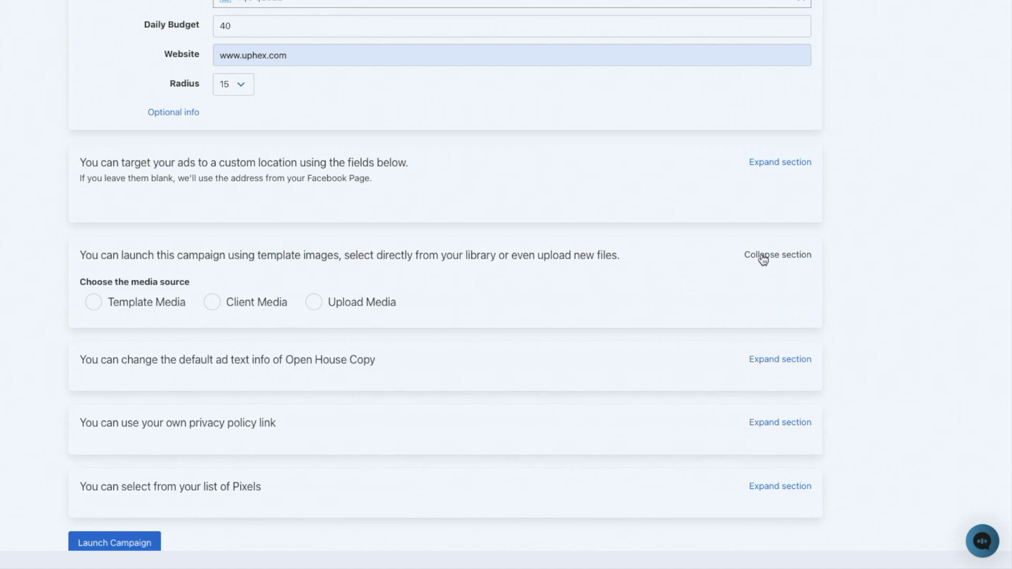
left_click(314, 304)
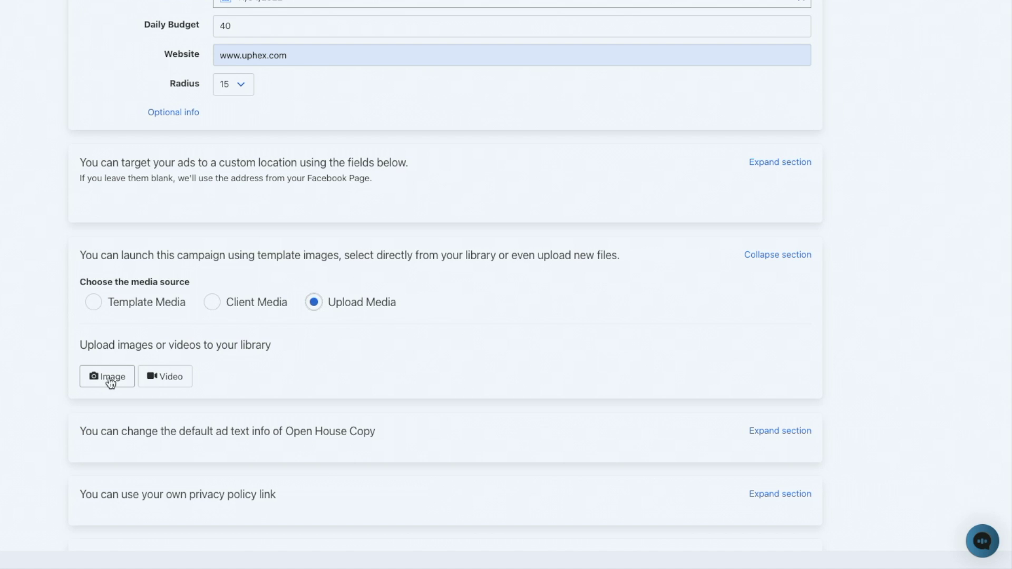
left_click(114, 381)
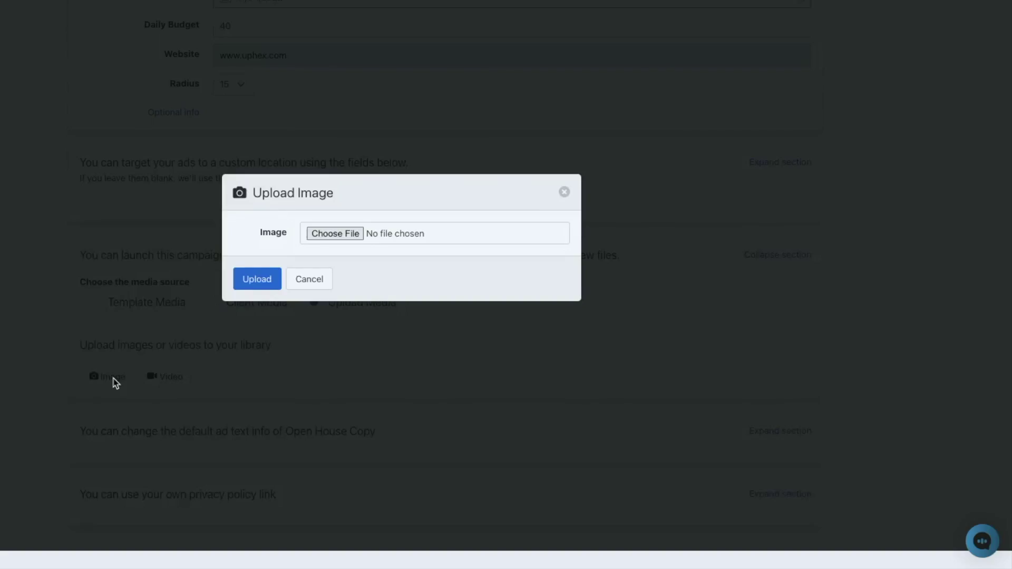
left_click(321, 238)
left_click(321, 287)
scroll(489, 353, "down", 2)
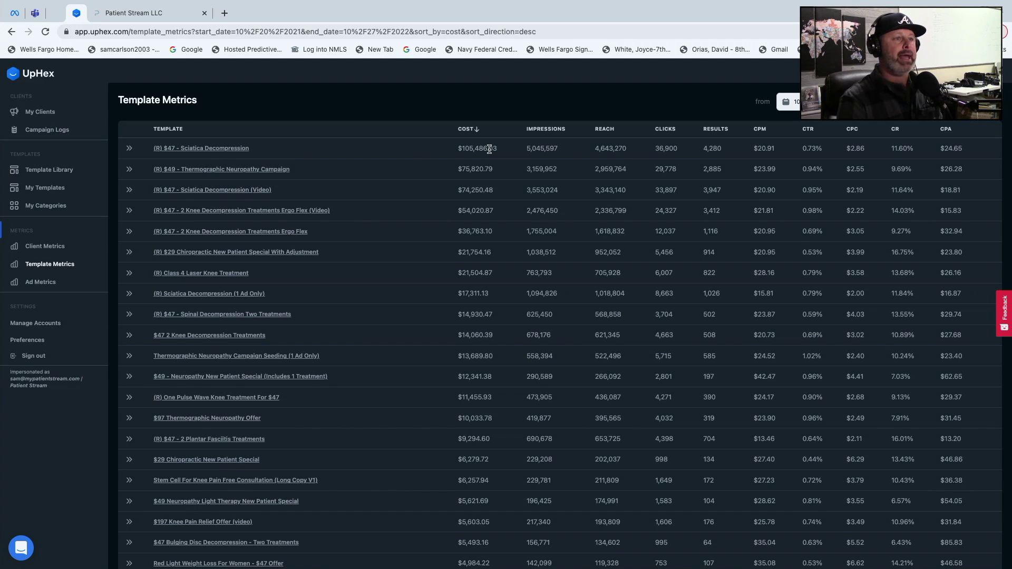
left_click(130, 148)
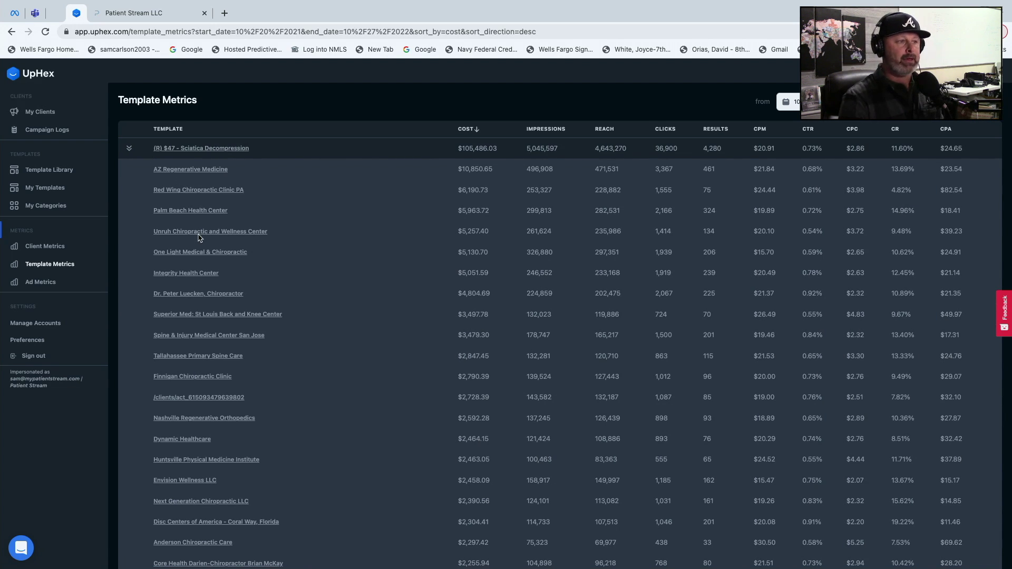
scroll(199, 237, "down", 1)
scroll(199, 237, "down", 1)
scroll(198, 238, "down", 1)
scroll(199, 237, "down", 2)
scroll(198, 237, "up", 2)
scroll(199, 237, "up", 1)
scroll(155, 187, "up", 2)
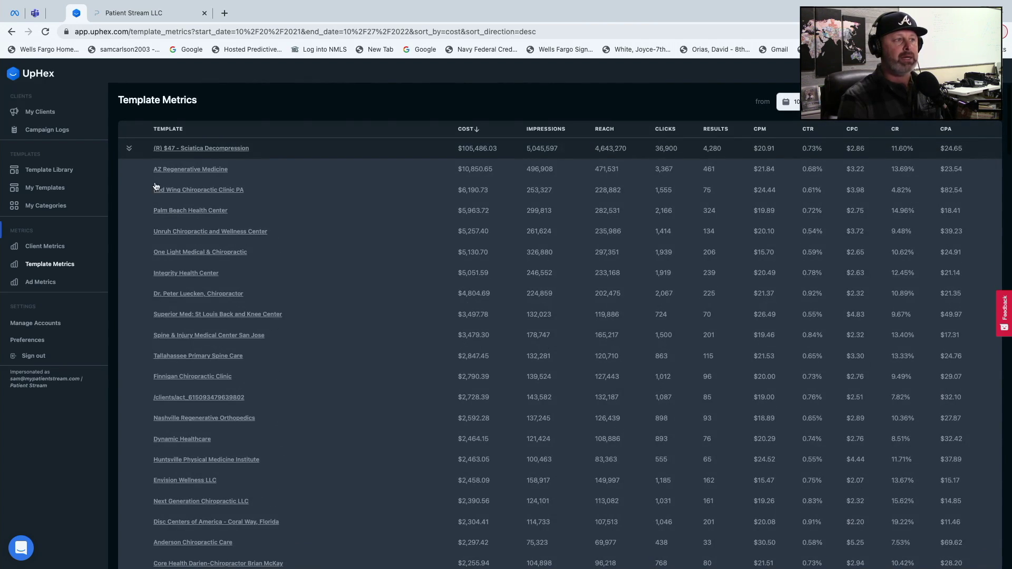
left_click(129, 149)
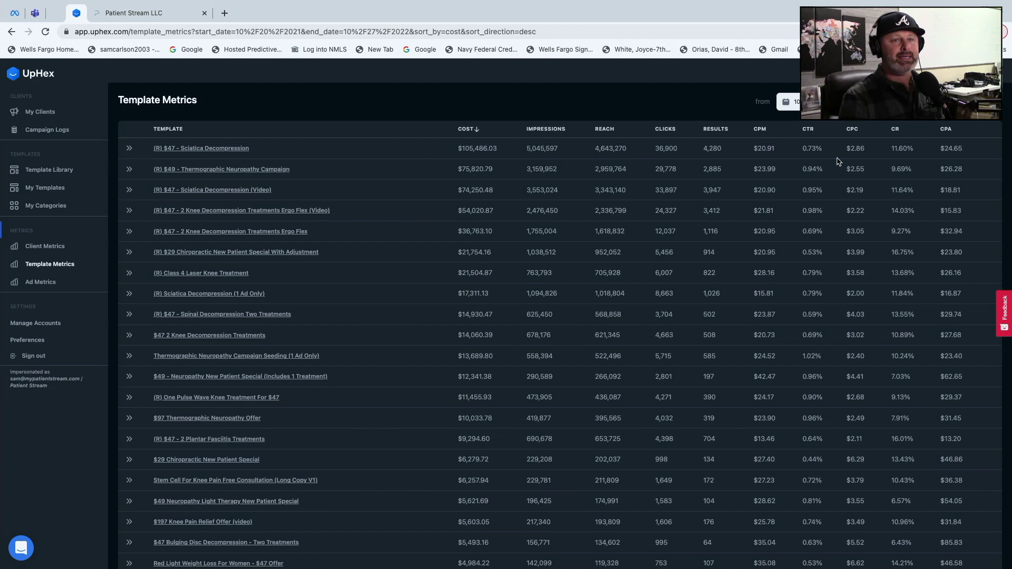